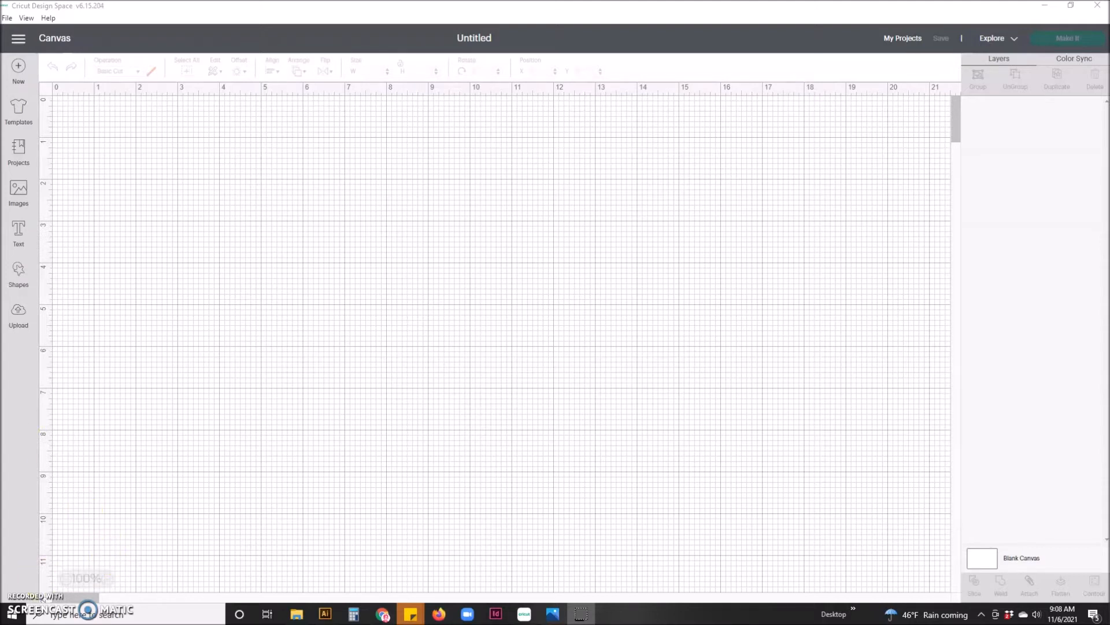
- Upload "Cube with Short Lid CRICUT svg.svg" from the RRI_CubeBoxShortLid_SVG folder as a cut image and add it to the canvas
left_click(18, 324)
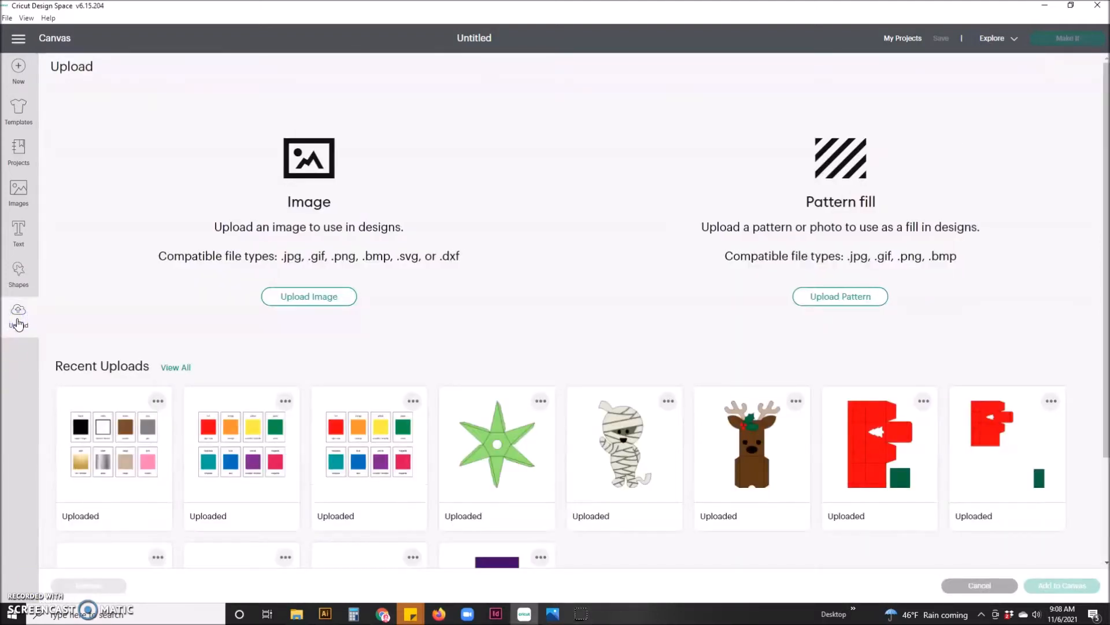
left_click(314, 296)
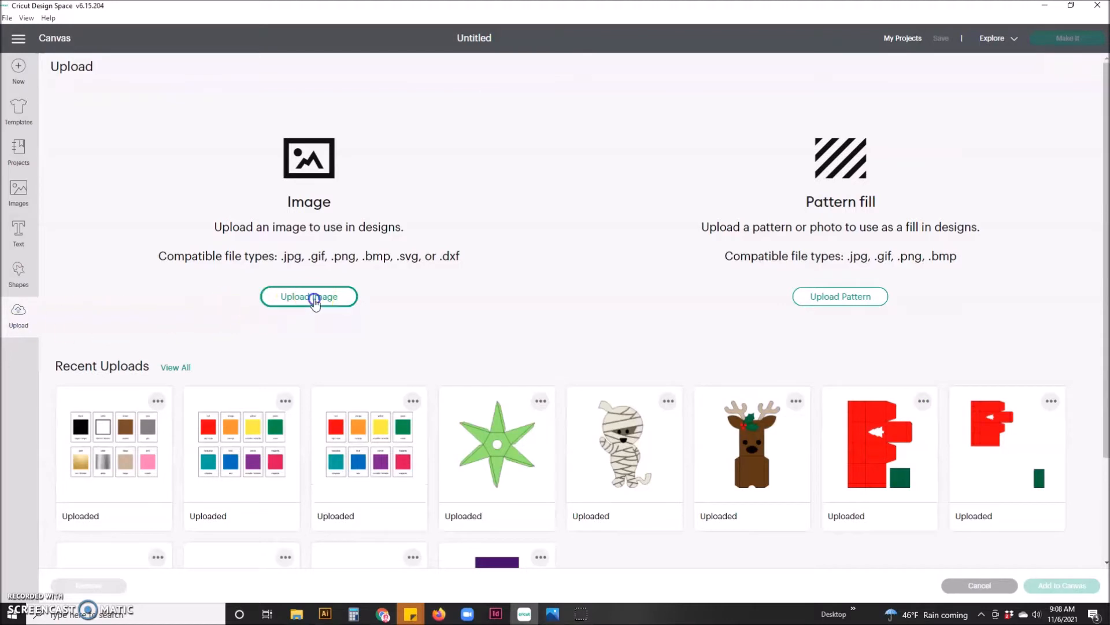
left_click(296, 613)
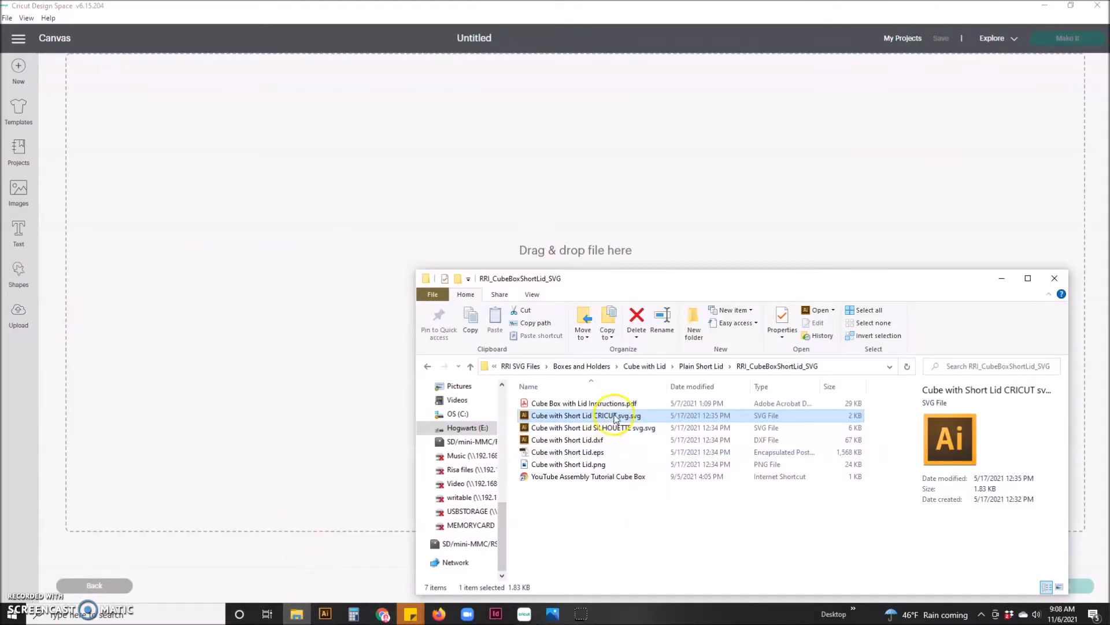
left_click_drag(622, 418, 605, 216)
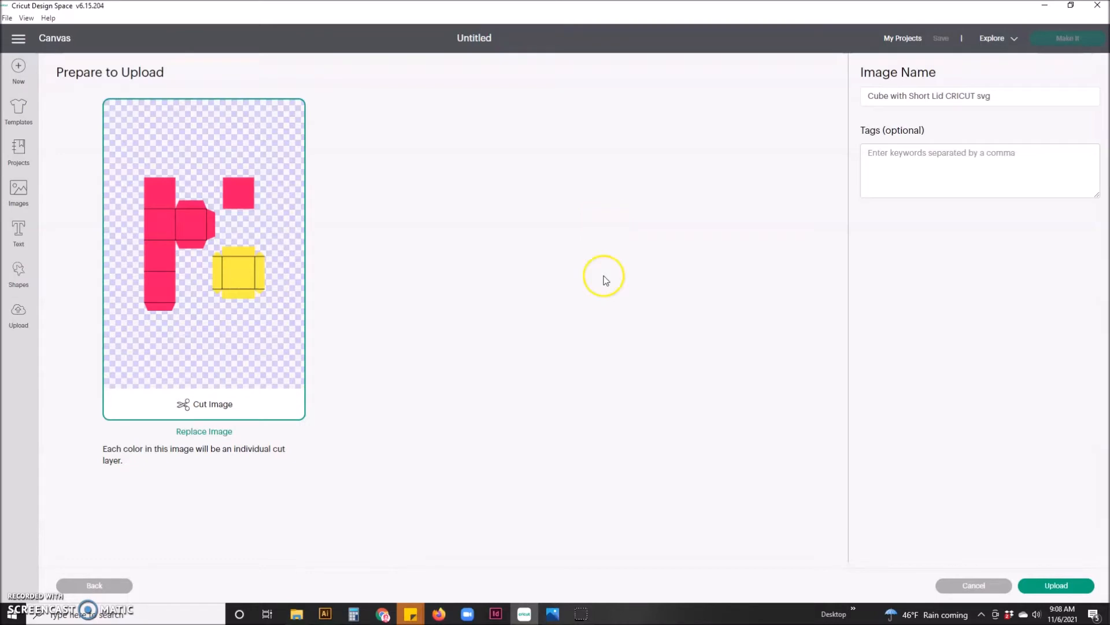
left_click(1054, 586)
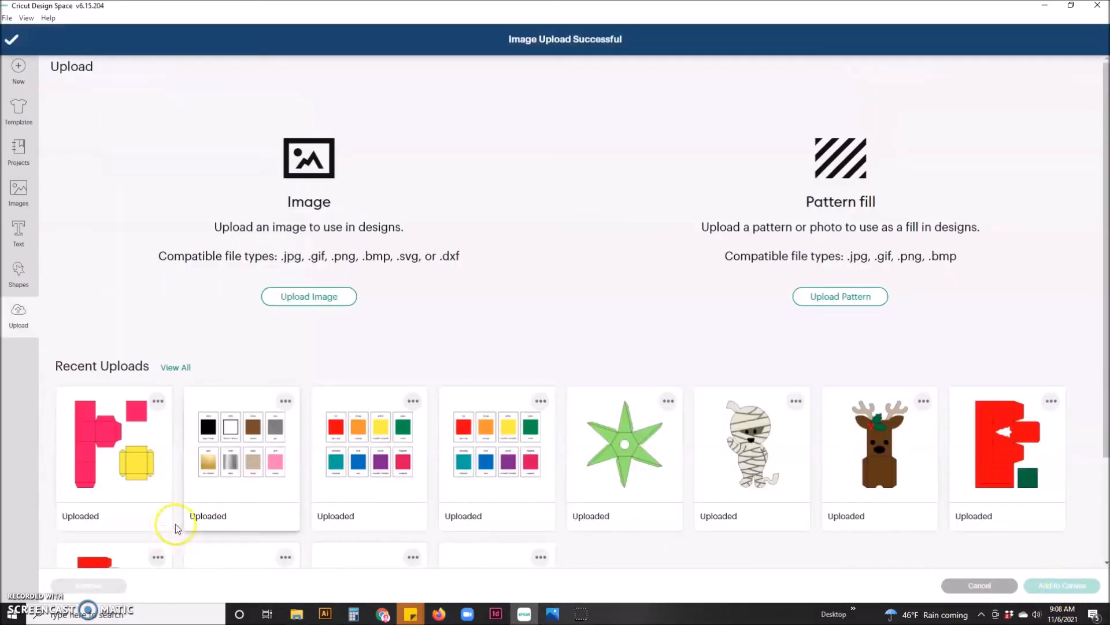
left_click(132, 494)
left_click(1034, 576)
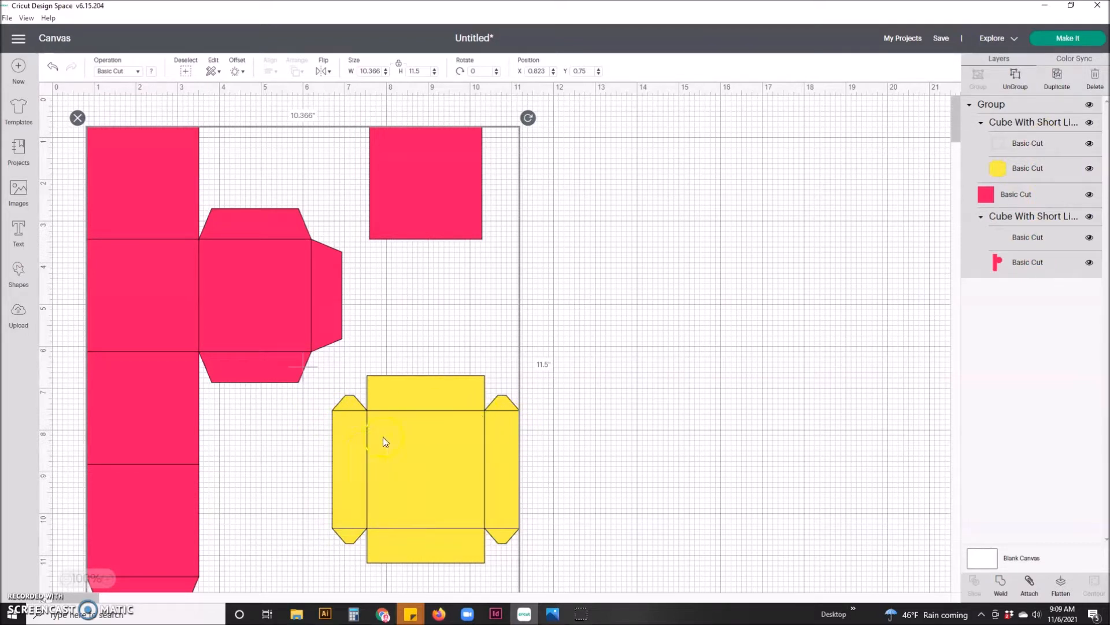
- Preview how the ungrouped-by-operation cube design is laid out on the black, yellow and pink mats, and return to the canvas
left_click(1070, 38)
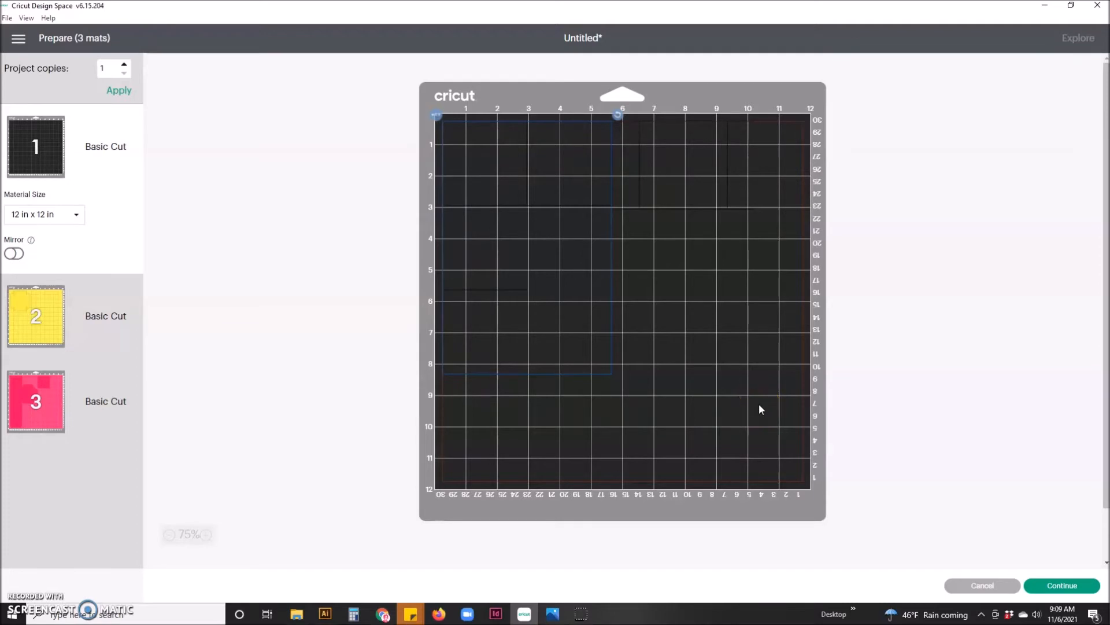
left_click(31, 311)
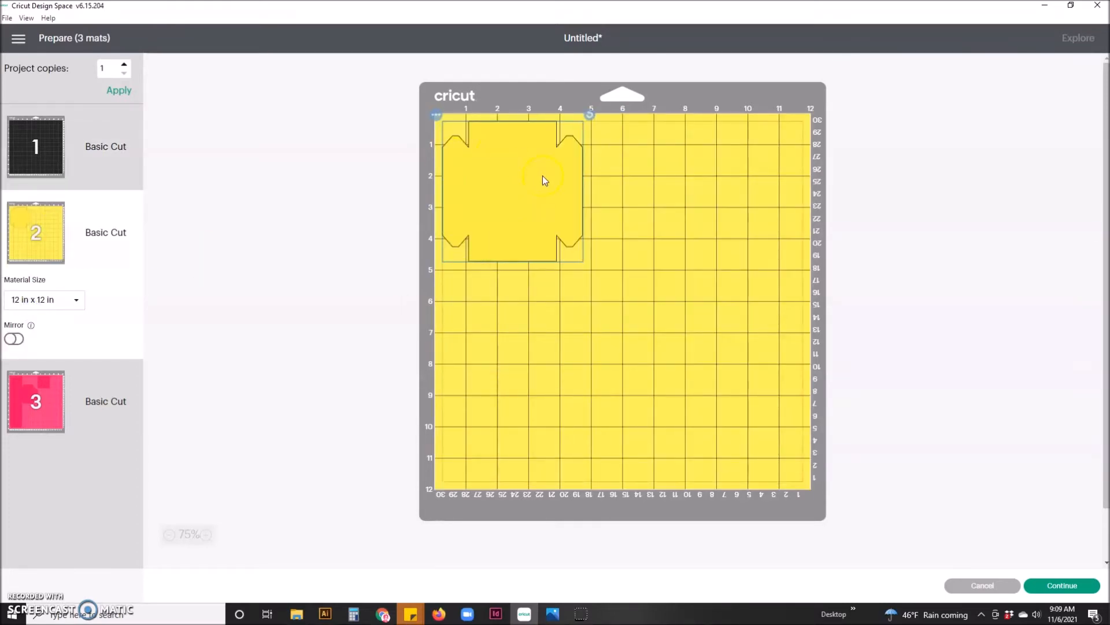
left_click(42, 403)
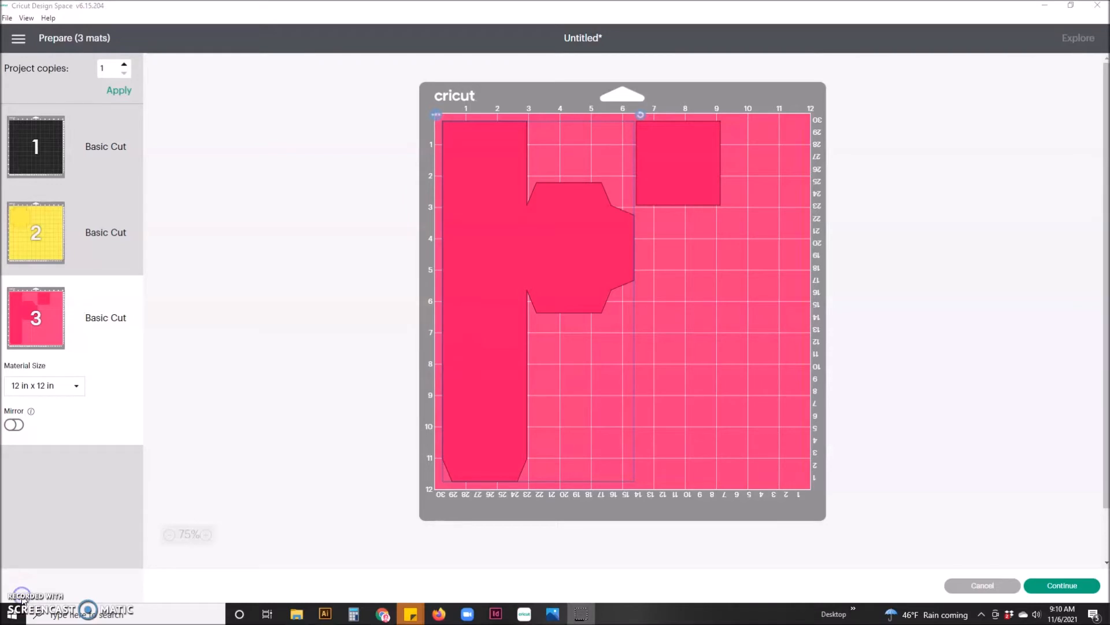
left_click(981, 586)
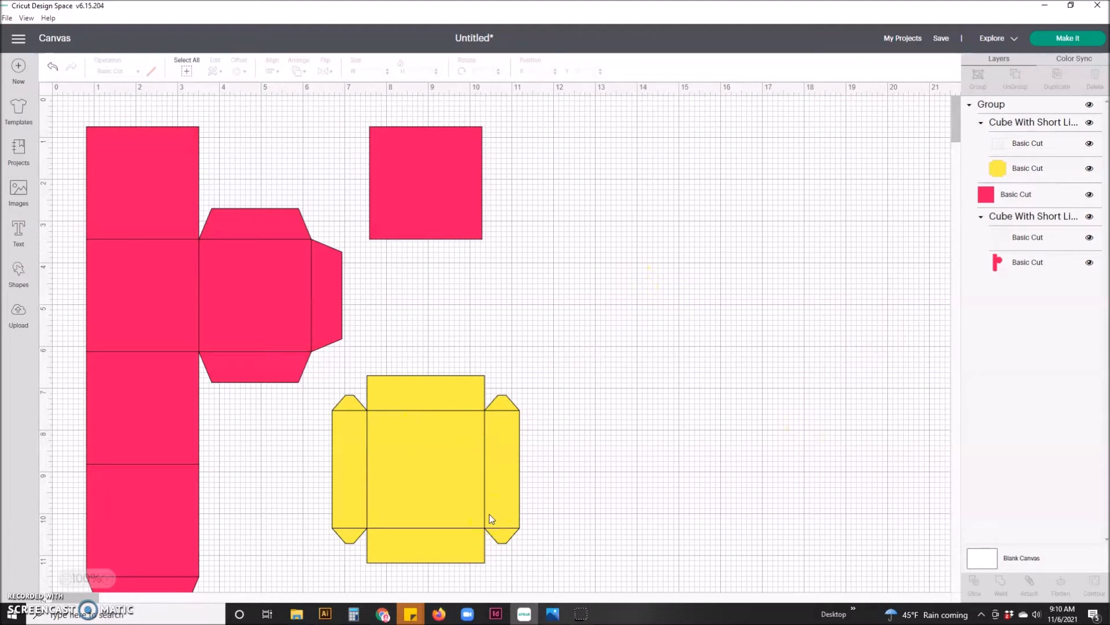
- Ungroup the uploaded cube box design into its separate lid, square and box body pieces
left_click(307, 349)
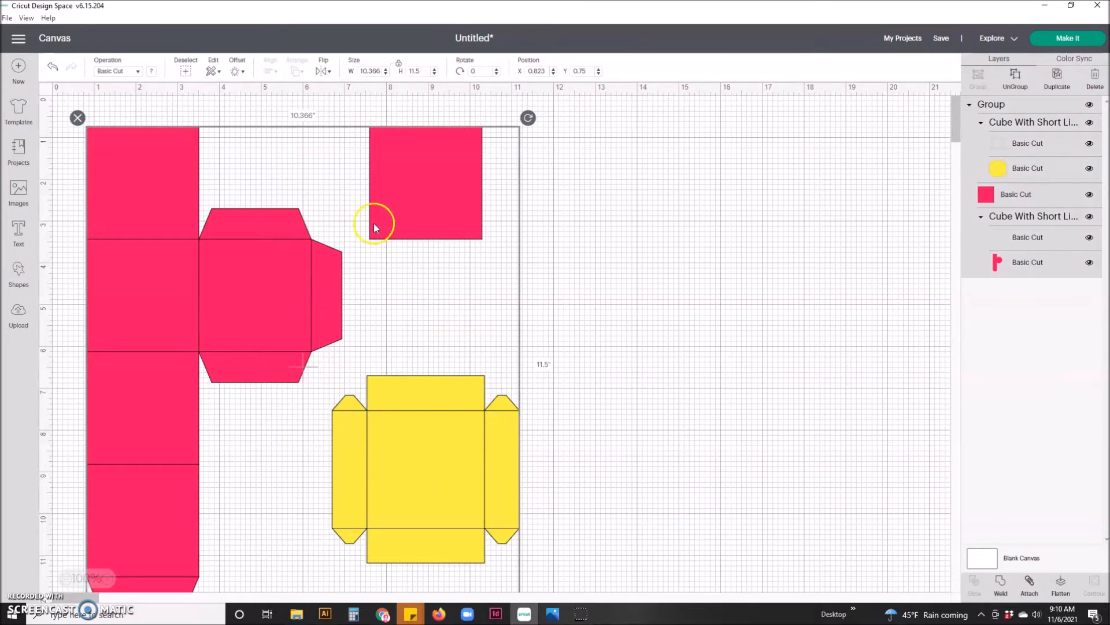
right_click(355, 333)
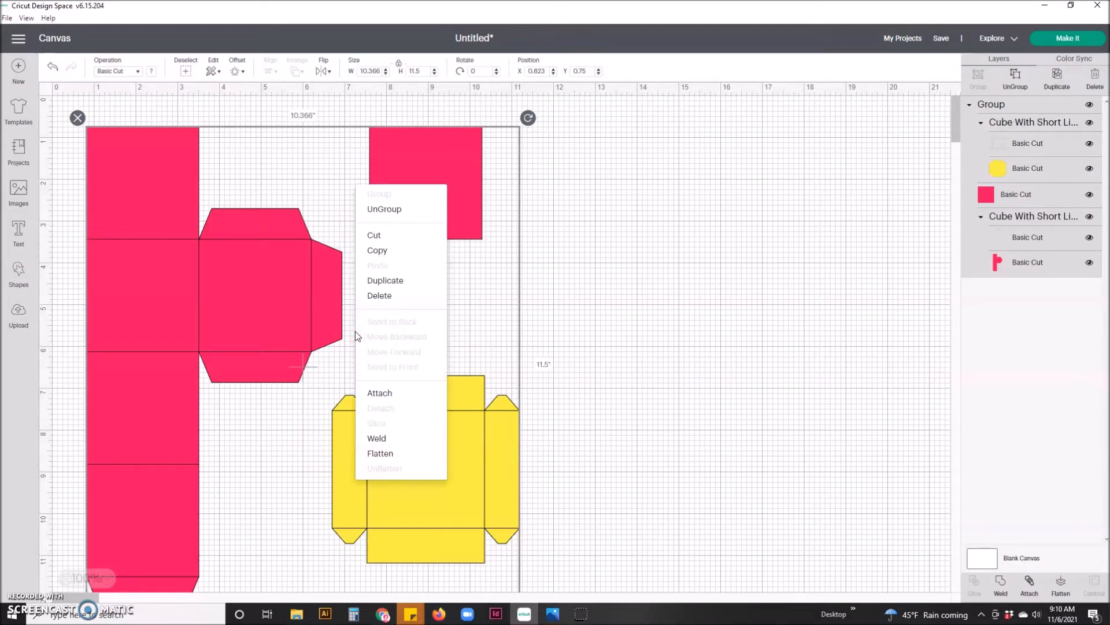
left_click(386, 210)
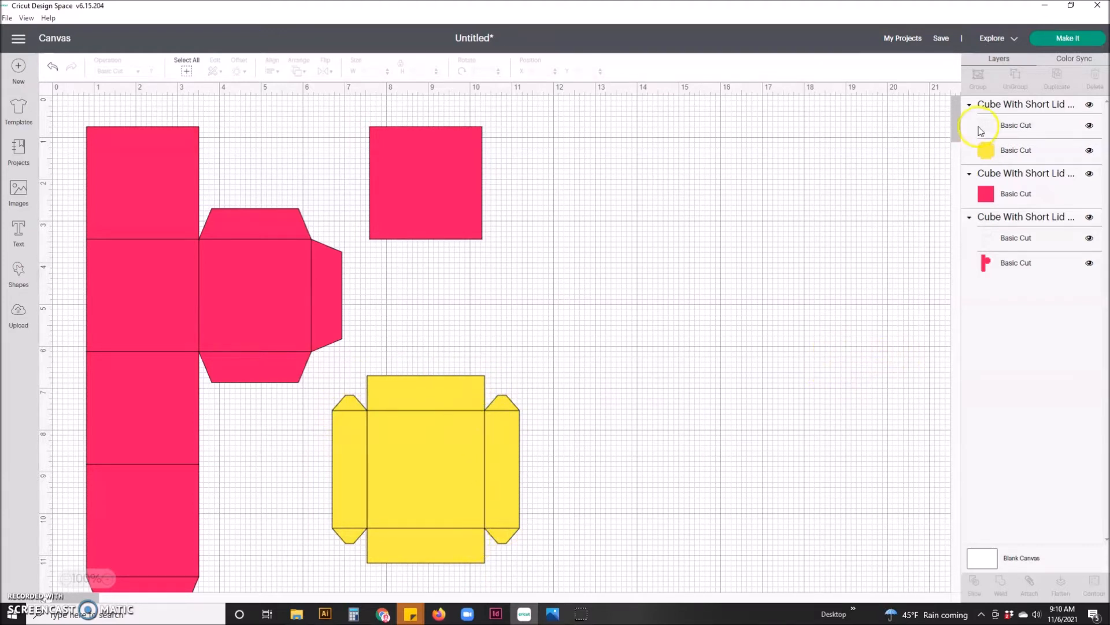
- Change the operation of the yellow lid's fold-line layer to Score
left_click(1028, 131)
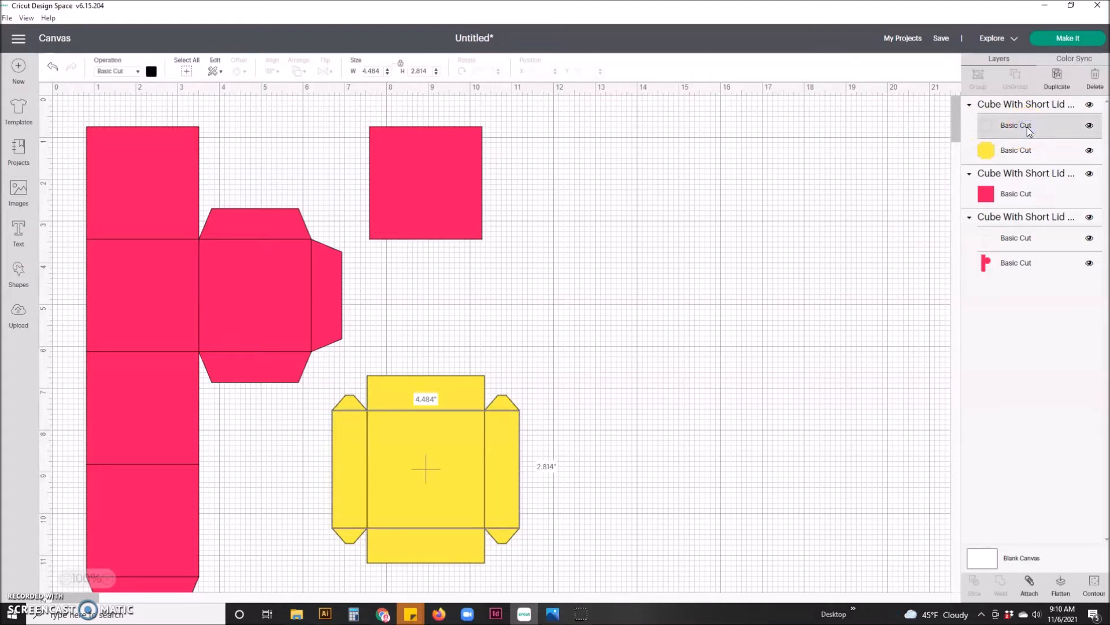
left_click(992, 128)
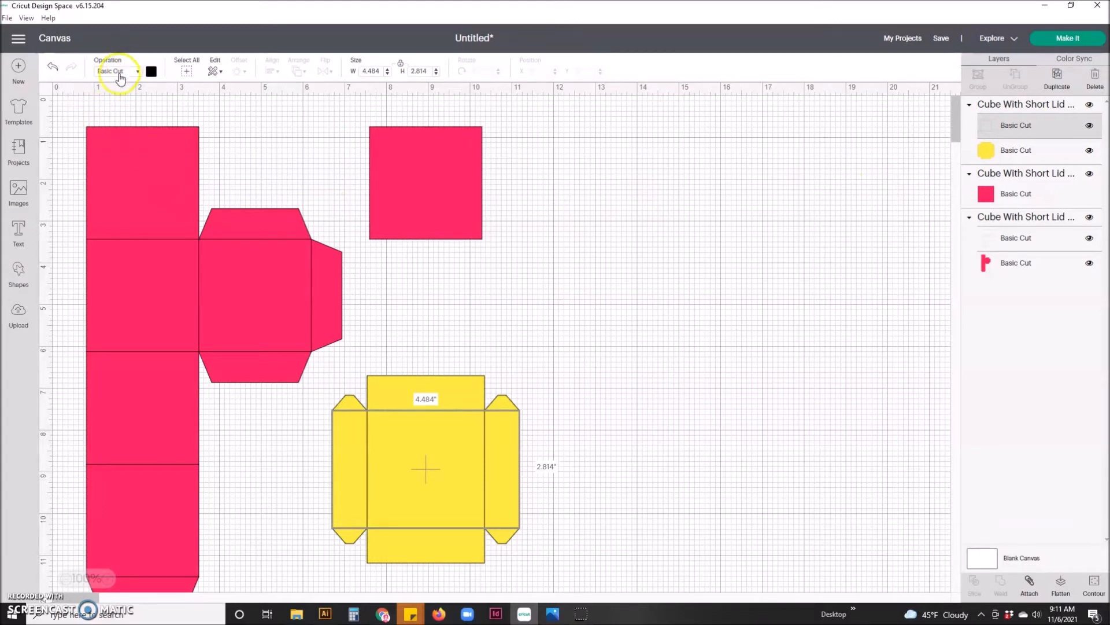
left_click(138, 74)
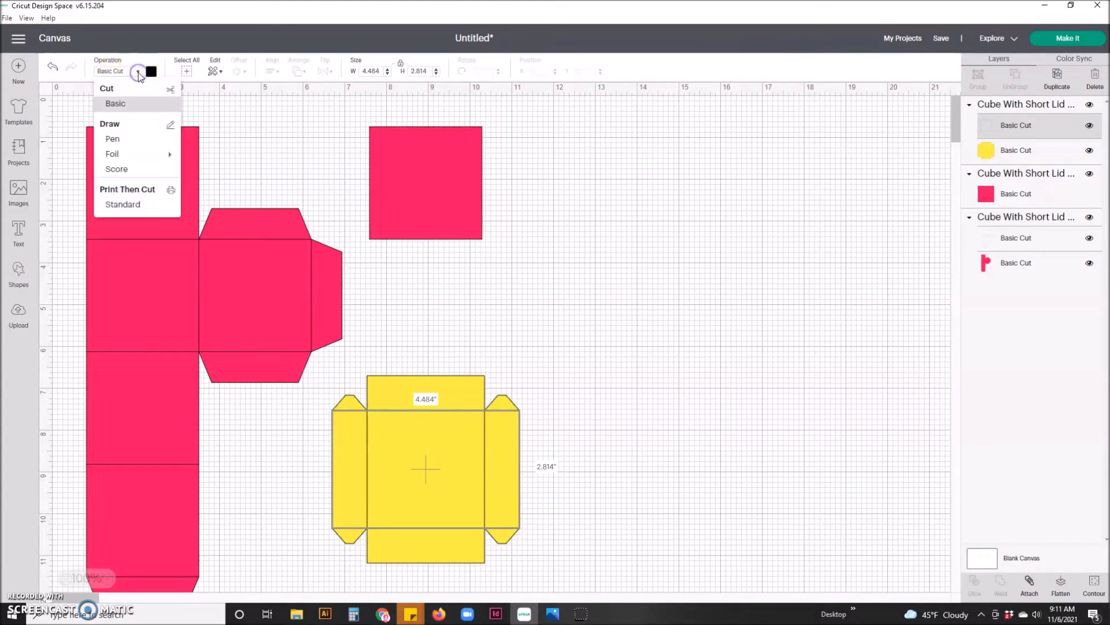
left_click(123, 174)
left_click(521, 340)
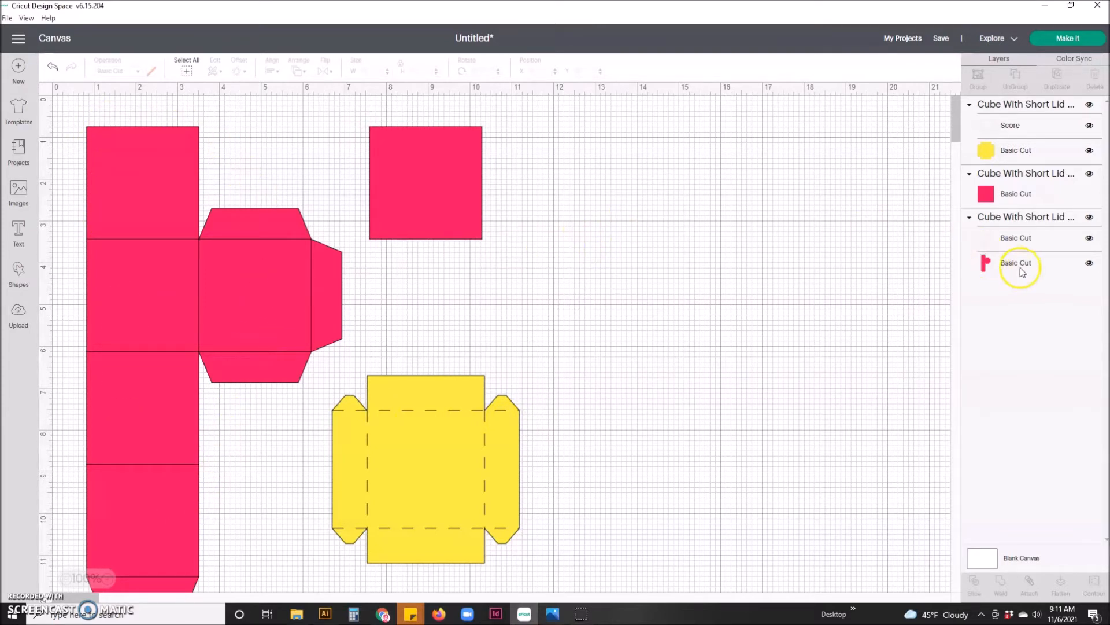
- Change the operation of the pink box body's fold-line layer to Score
left_click(1018, 239)
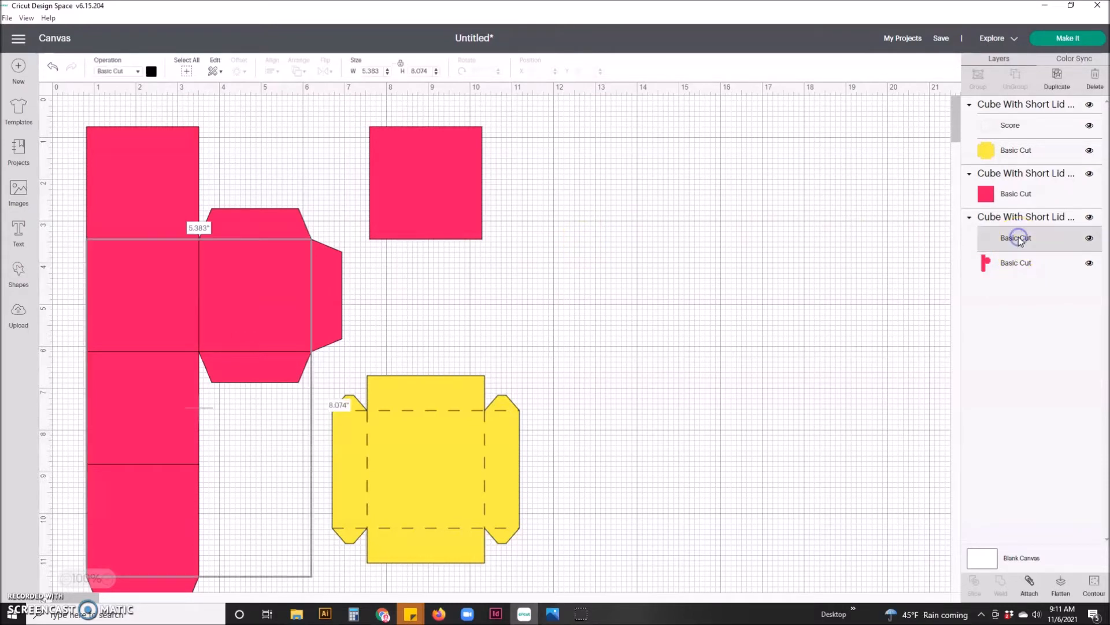
left_click(136, 73)
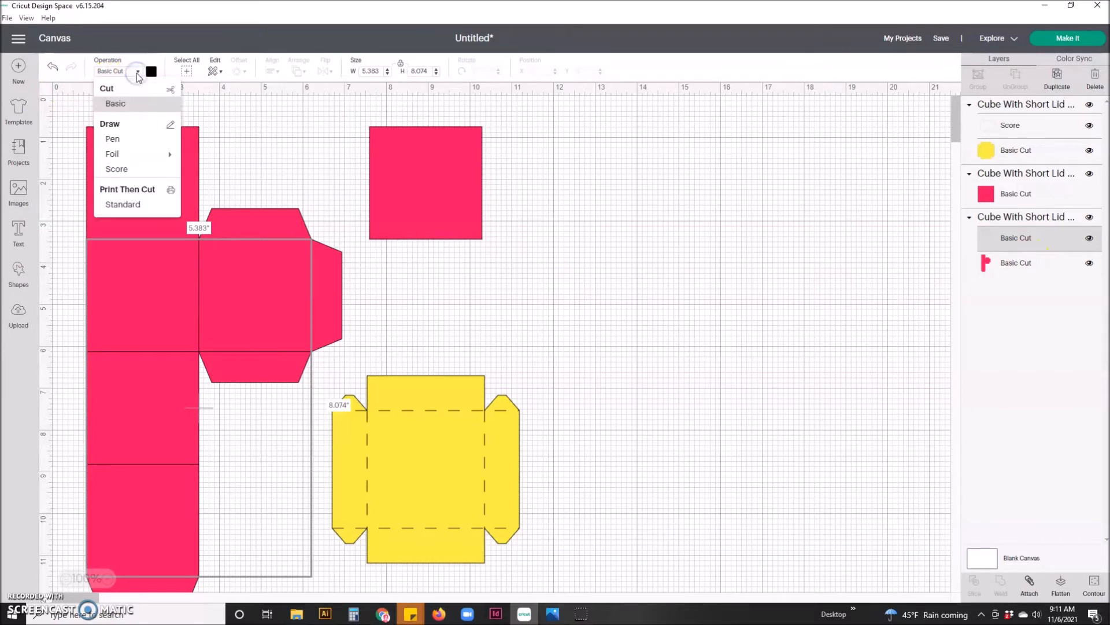
left_click(118, 169)
left_click(547, 344)
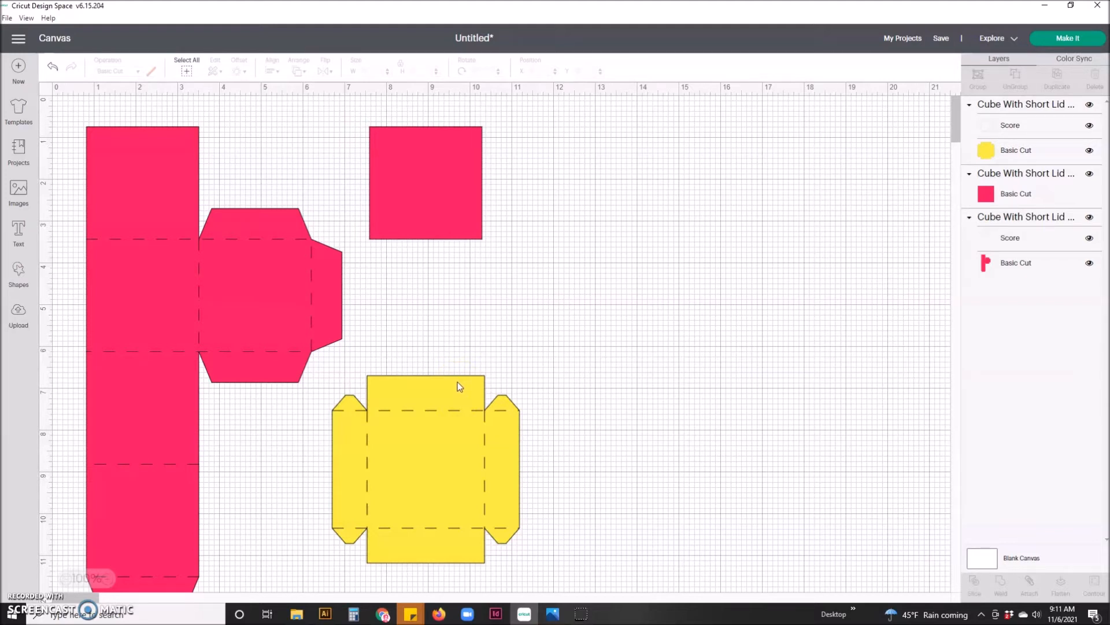
- Attach the lid's score lines to its yellow Basic Cut layer
left_click(1030, 152)
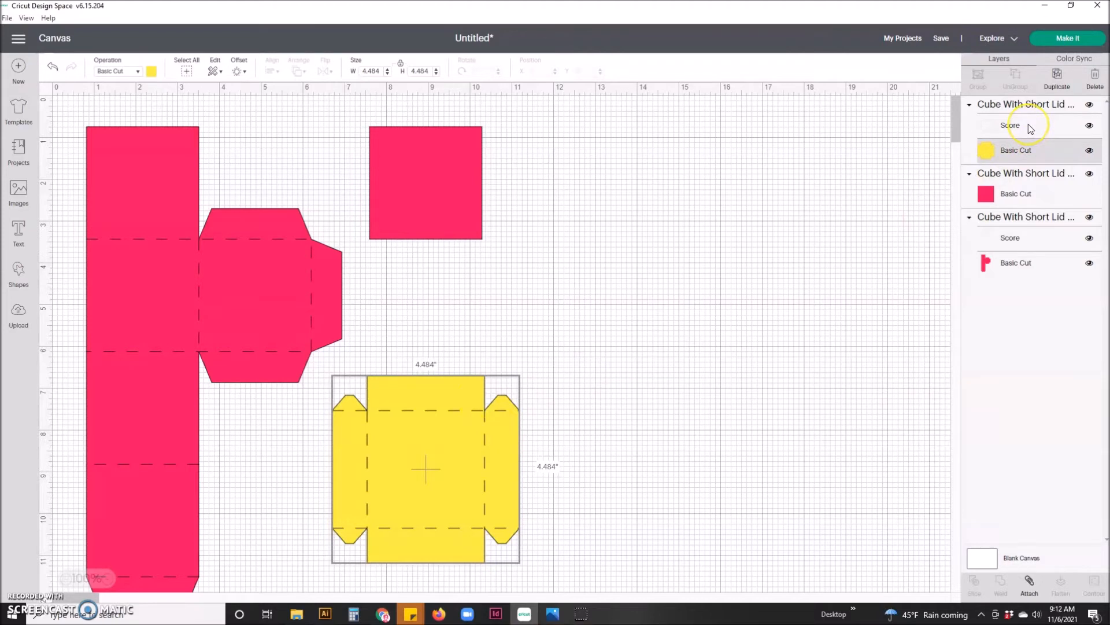
left_click(1028, 125, "shift")
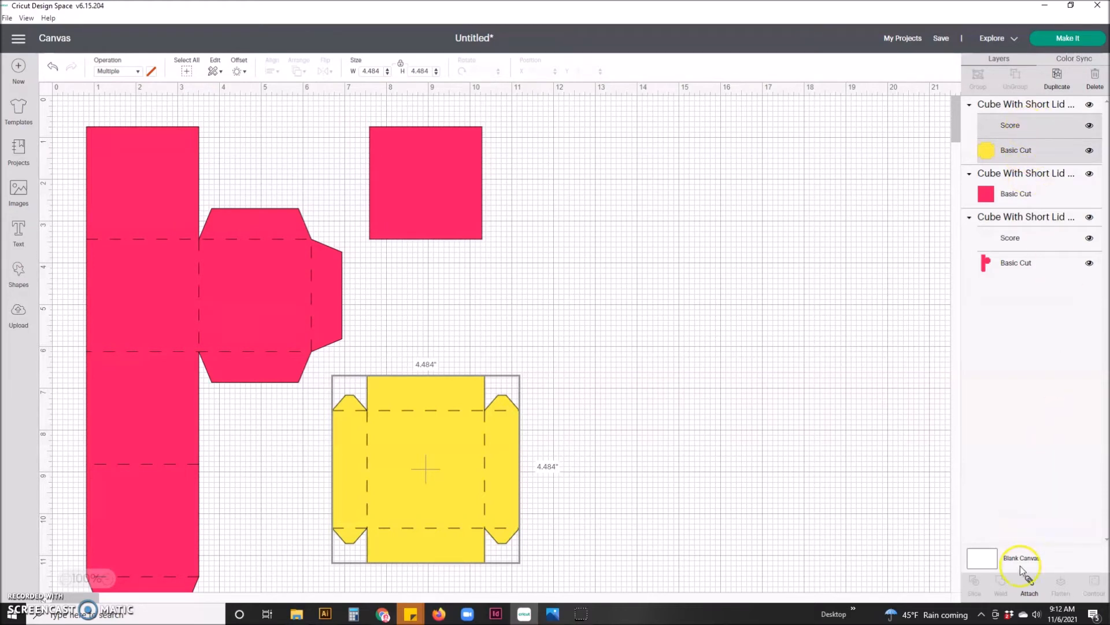
left_click(1029, 587)
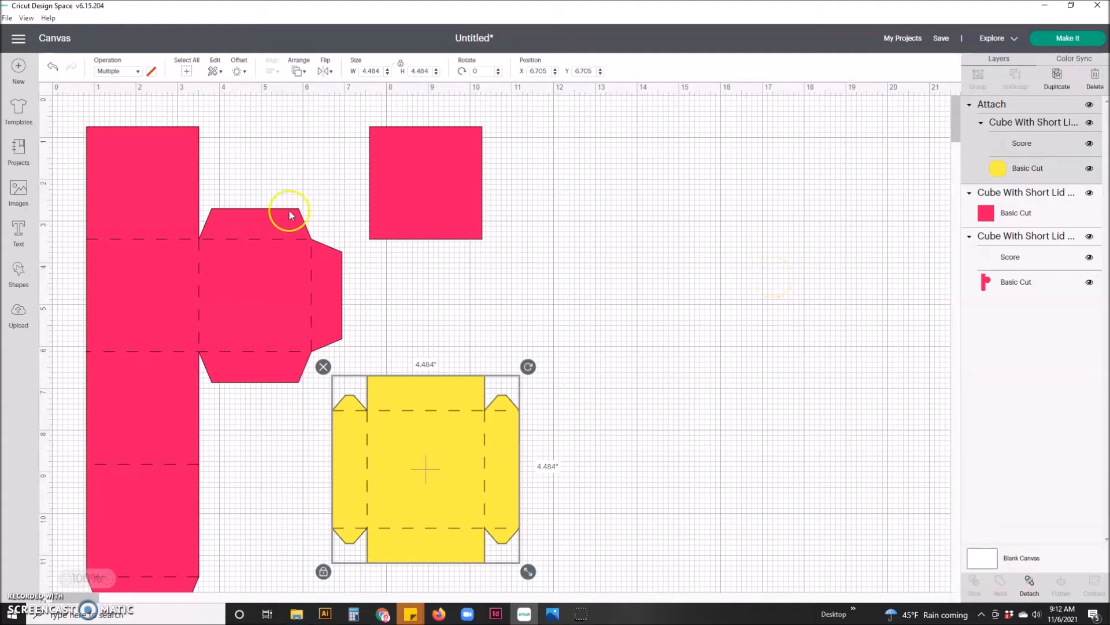
- Attach the box body's score lines to its pink Basic Cut layer
left_click(1017, 282)
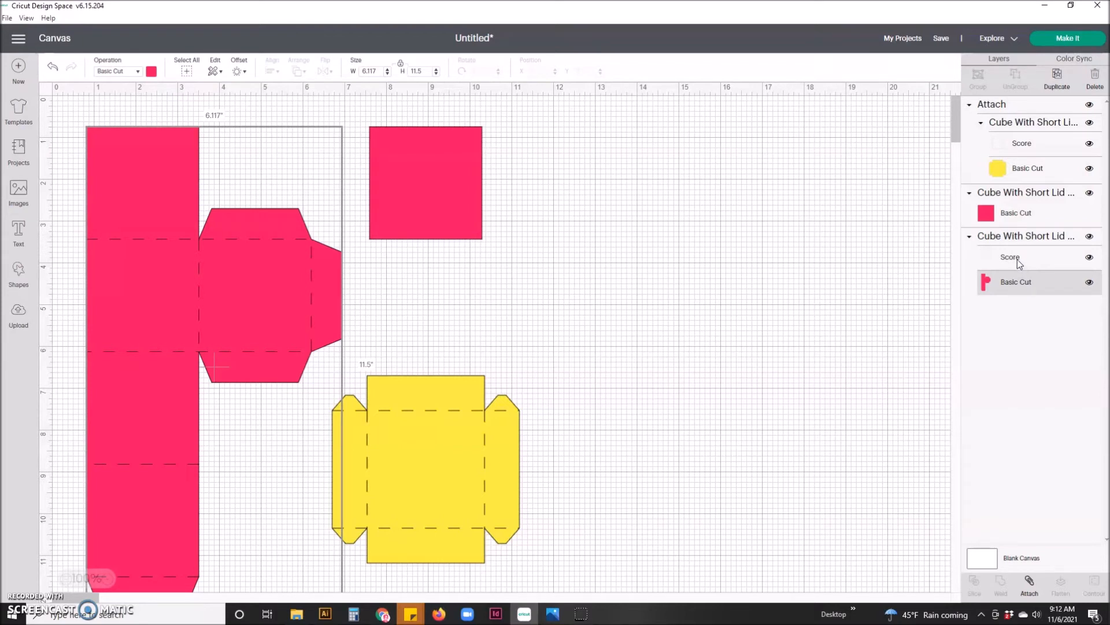
left_click(1019, 260, "shift")
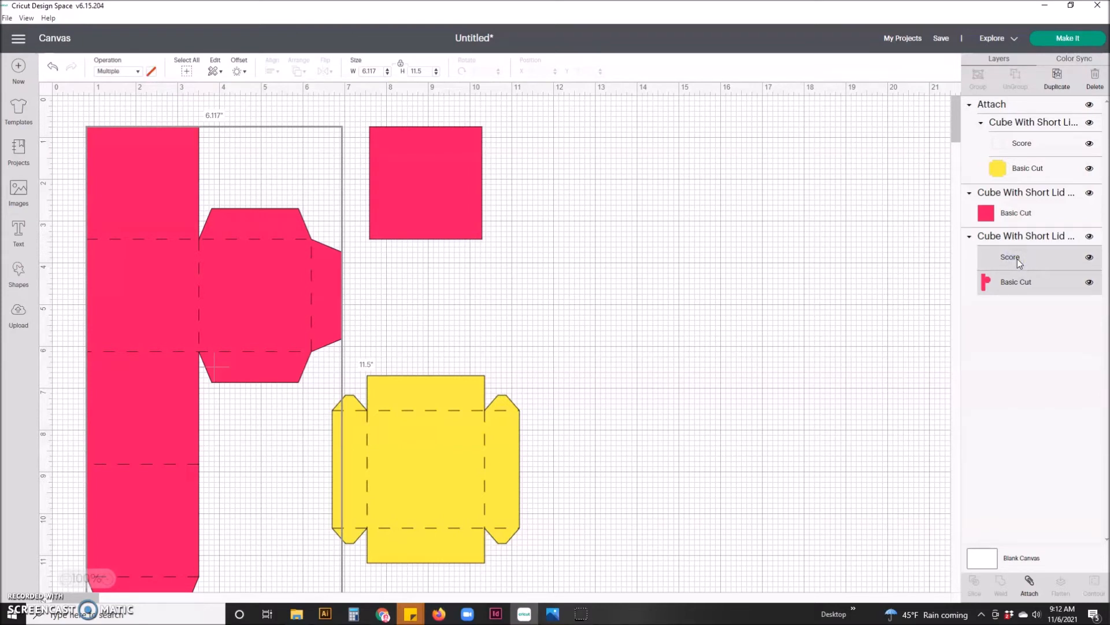
left_click(1029, 583)
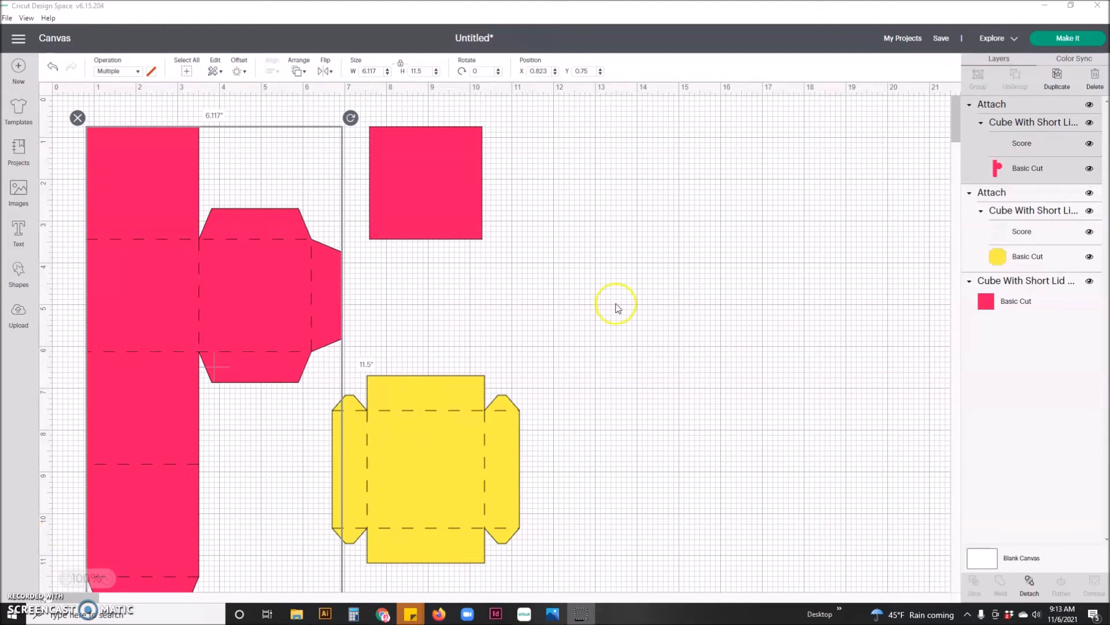
- View the reference picture "Cube with Short Lid.png" to compare its fold lines with the design, and return to the canvas
left_click(297, 614)
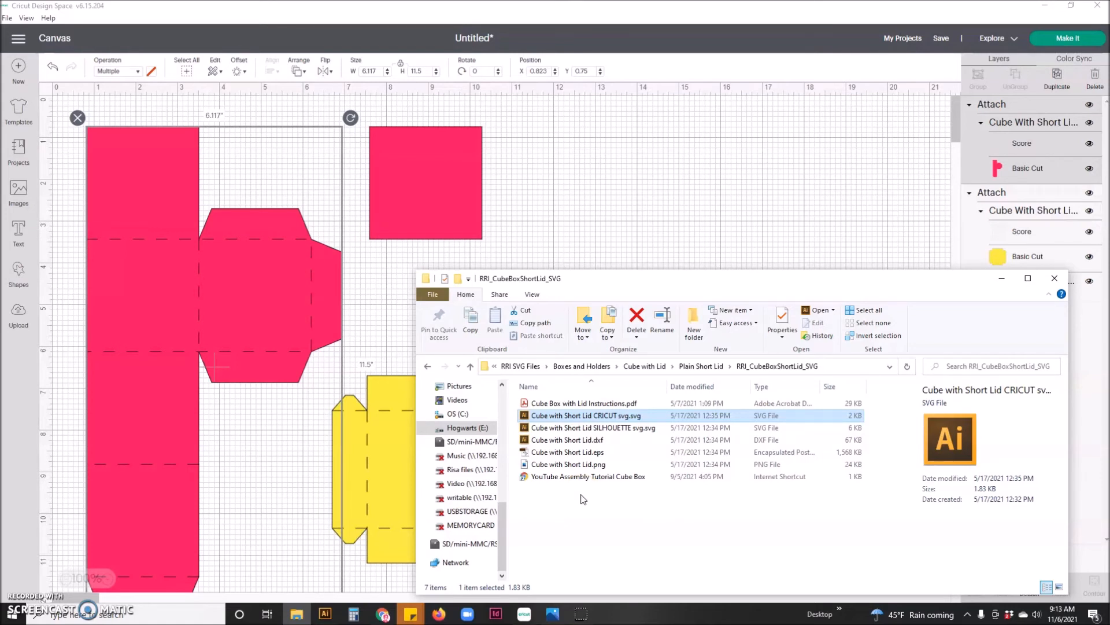
left_click(586, 465)
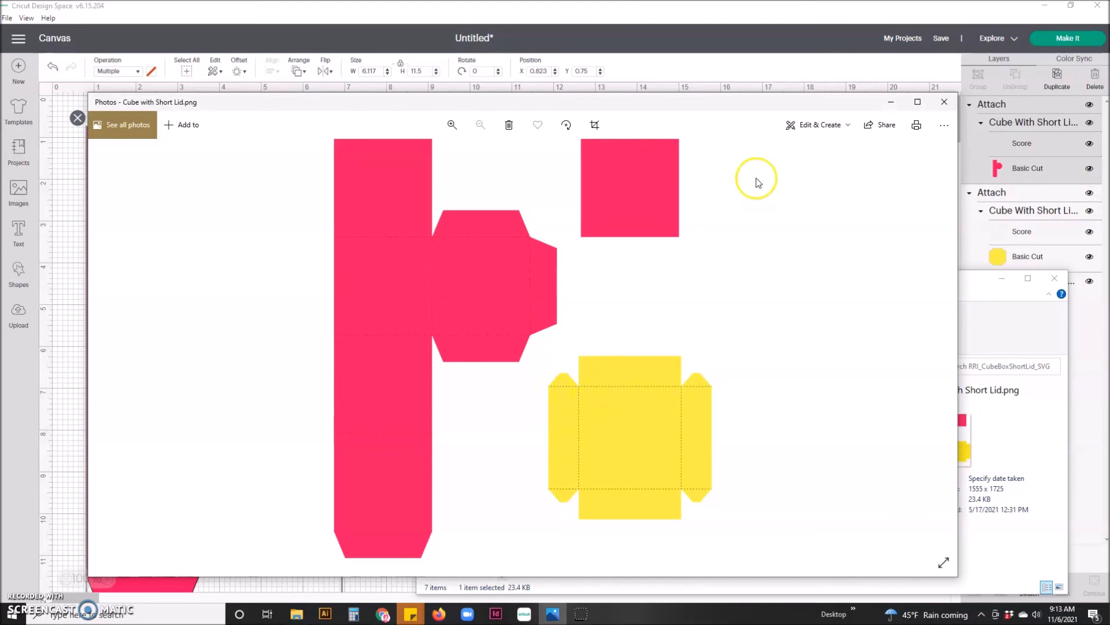
left_click(699, 40)
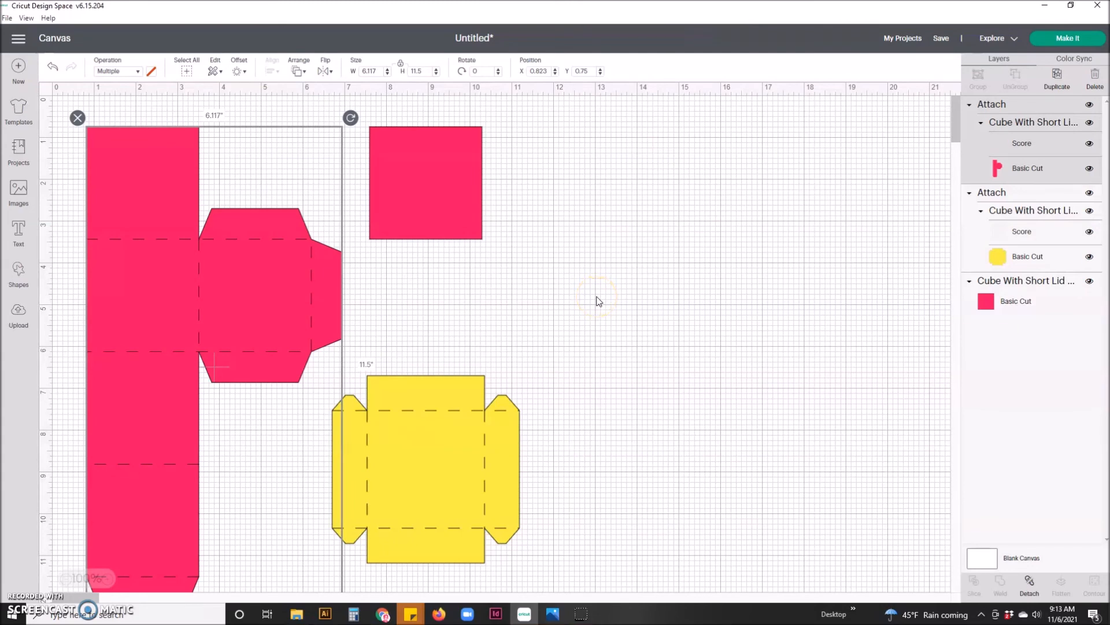
- Send the attached design to mat preparation and check the score and cut lines on the yellow and pink mats
left_click(1059, 40)
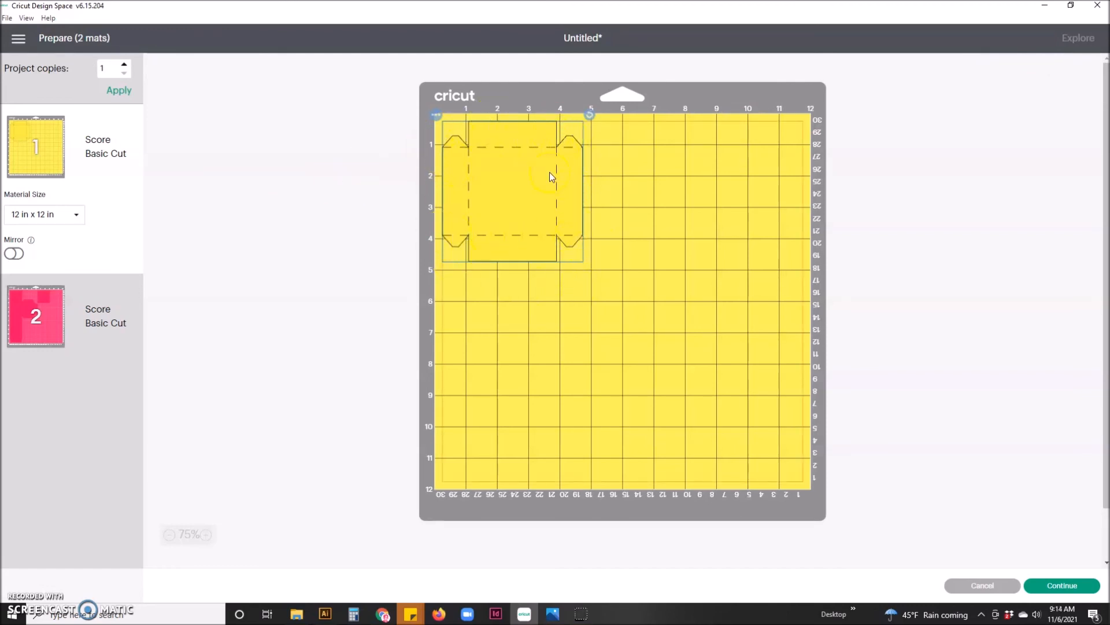
left_click(31, 327)
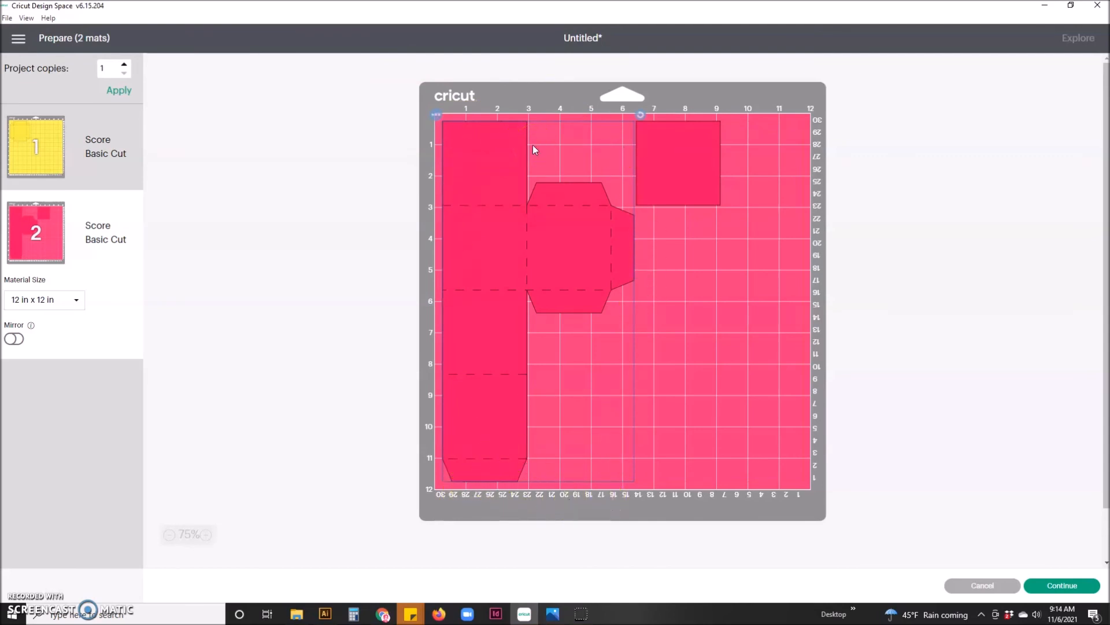
left_click(21, 598)
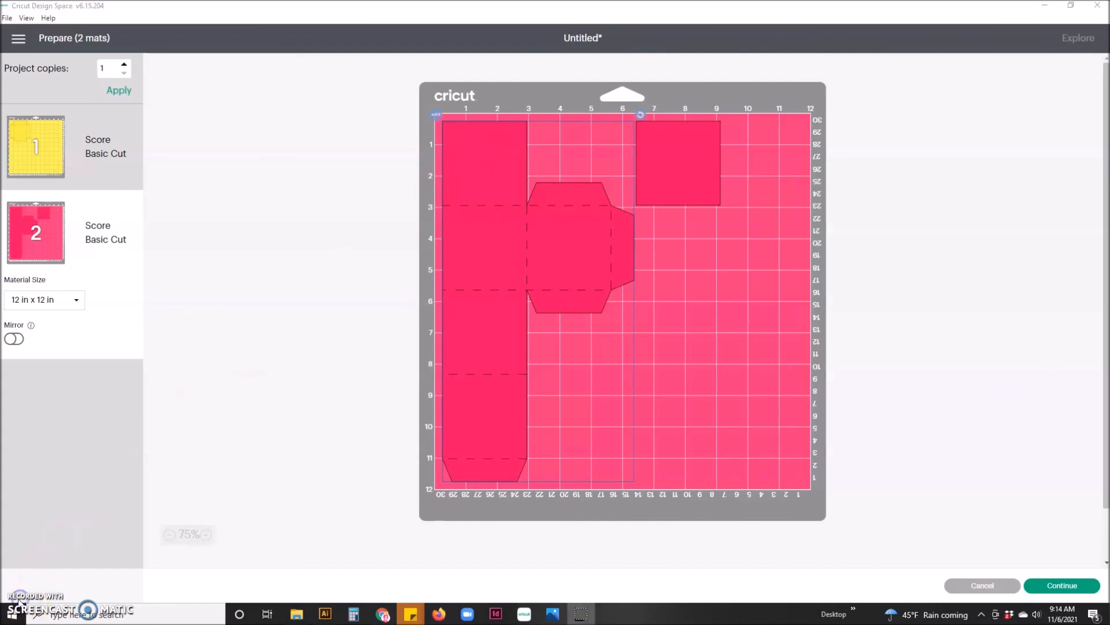